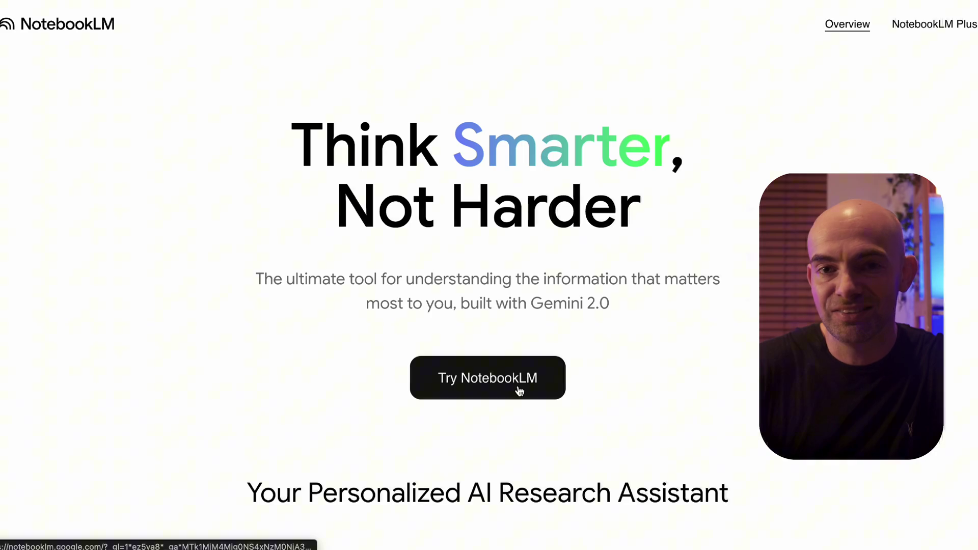
Enter the NotebookLM workspace from the landing page and create a new untitled notebook.
click(498, 380)
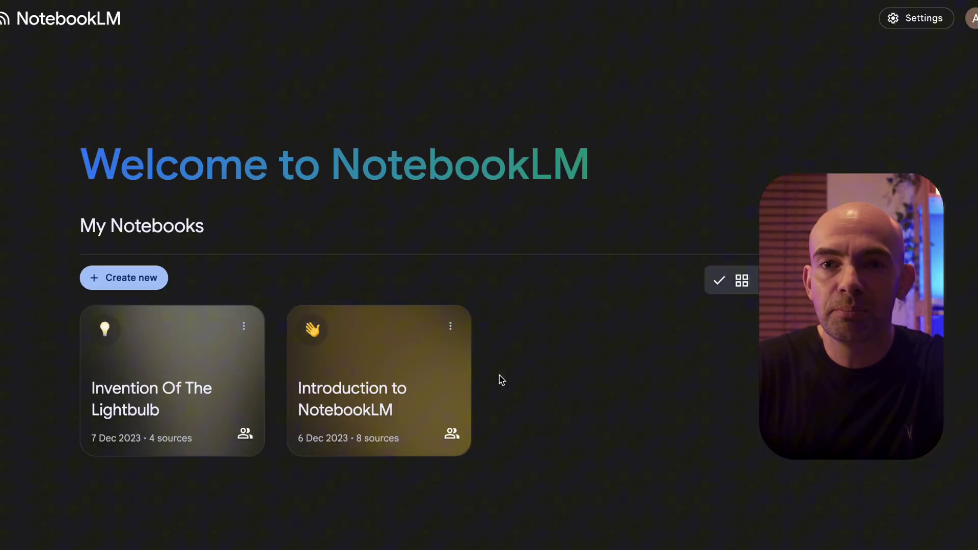
click(136, 277)
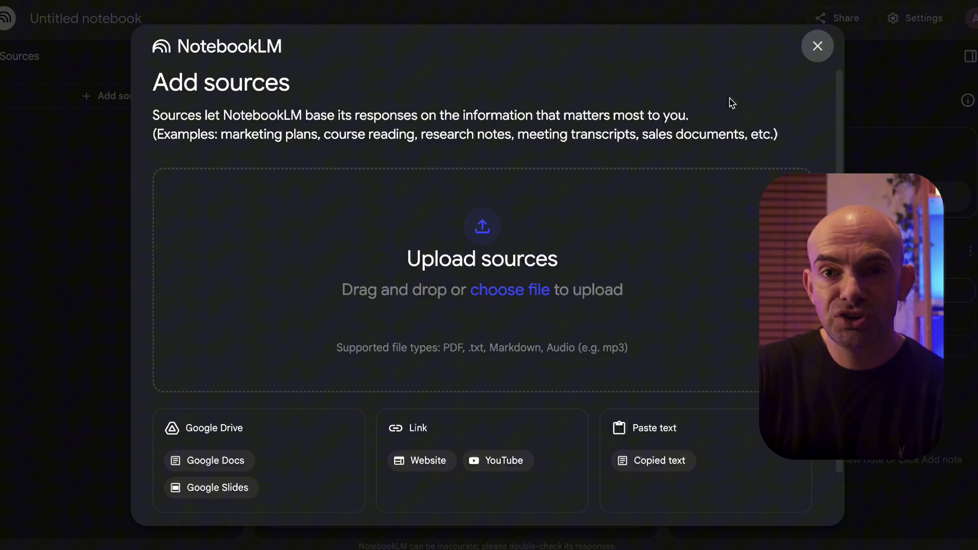
scroll(690, 200, down, 2)
scroll(691, 201, up, 2)
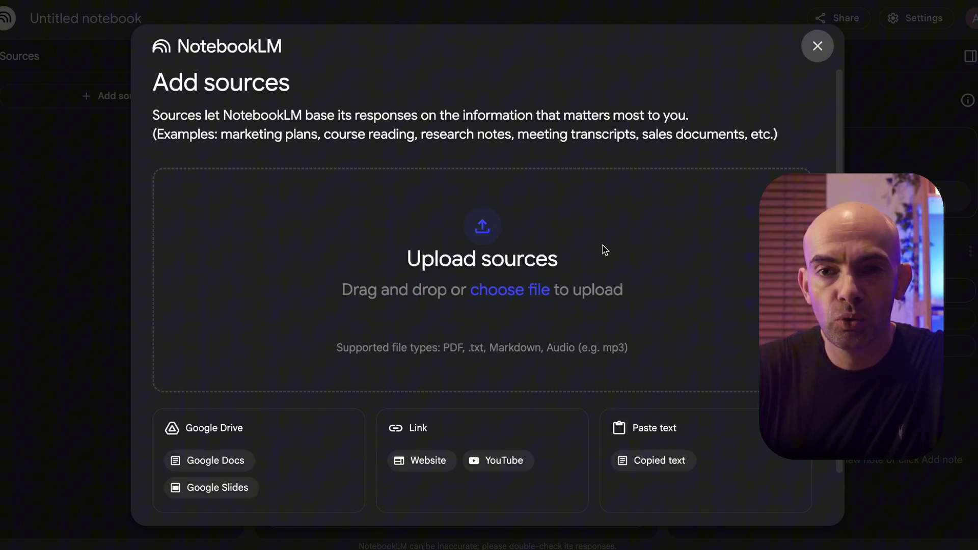
Dismiss the Add sources dialog and rename the notebook to 'Youtube summaries'.
click(818, 47)
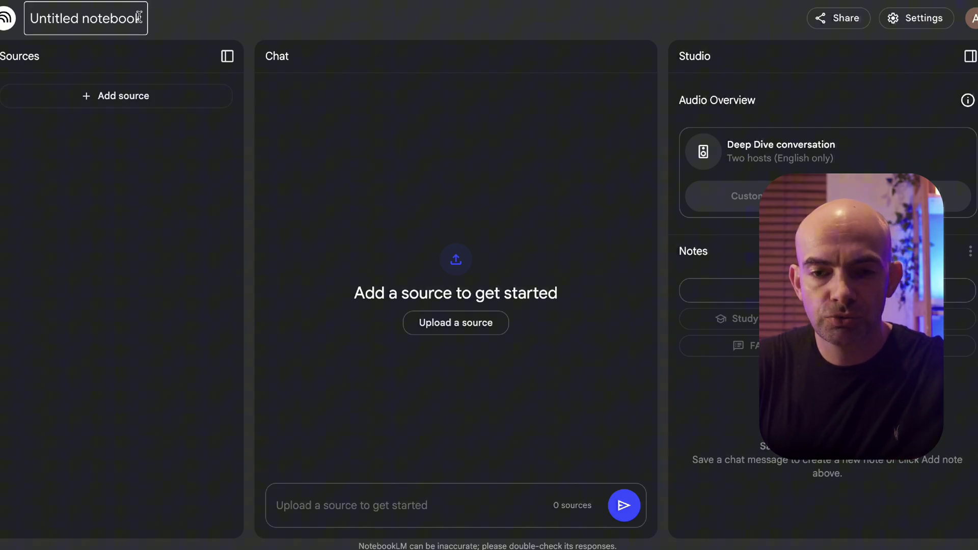
drag(143, 18, 32, 19)
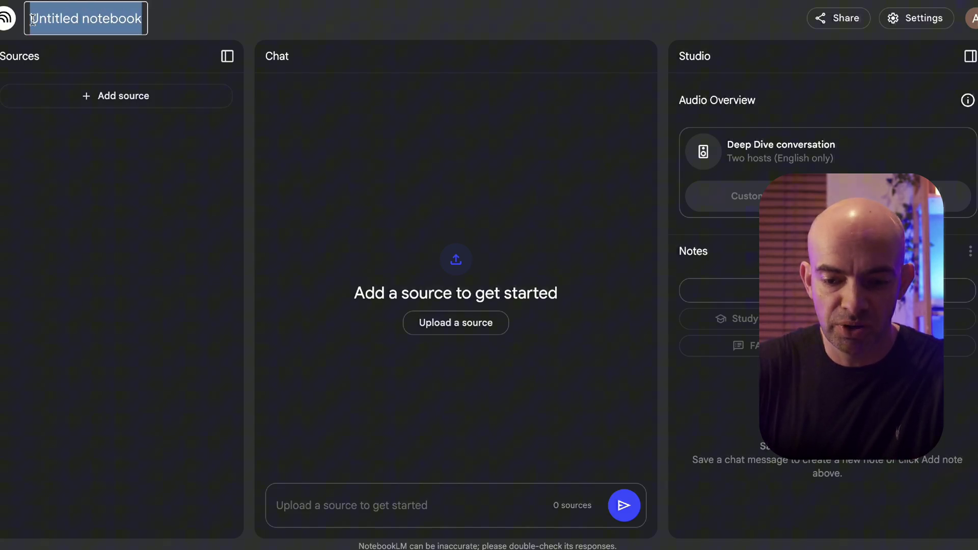
text(Youtube summaries)
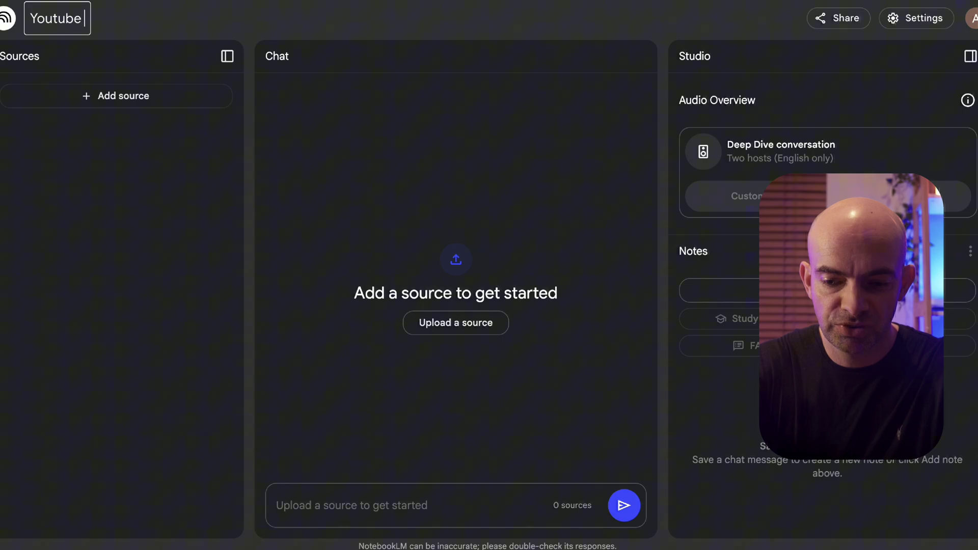
click(201, 30)
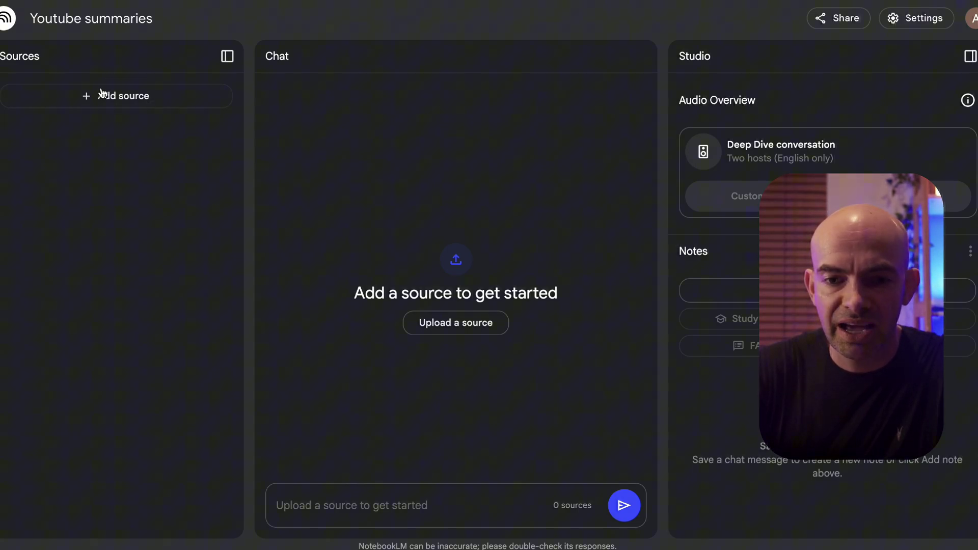
click(227, 56)
click(9, 56)
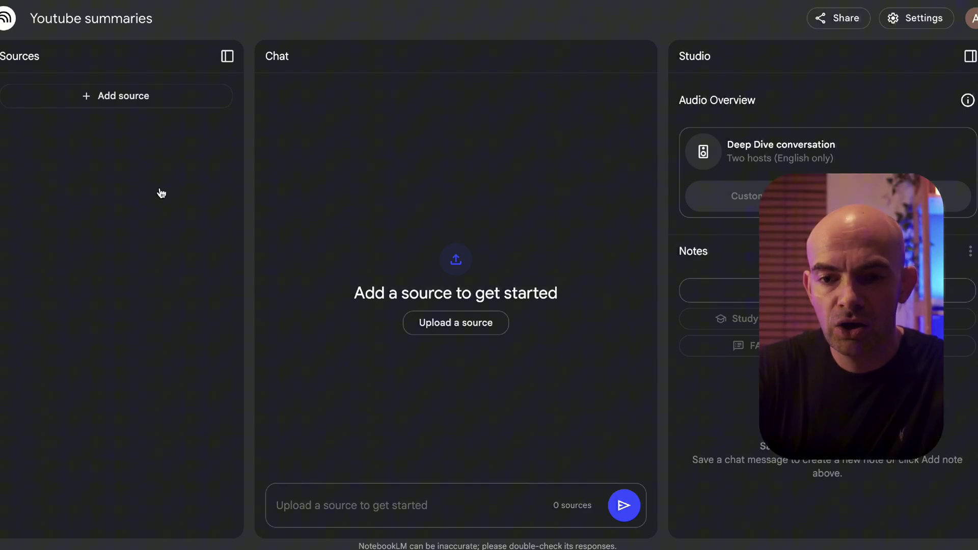
Start a YouTube source and copy the link of the learning-faster-with-ChatGPT video.
click(462, 321)
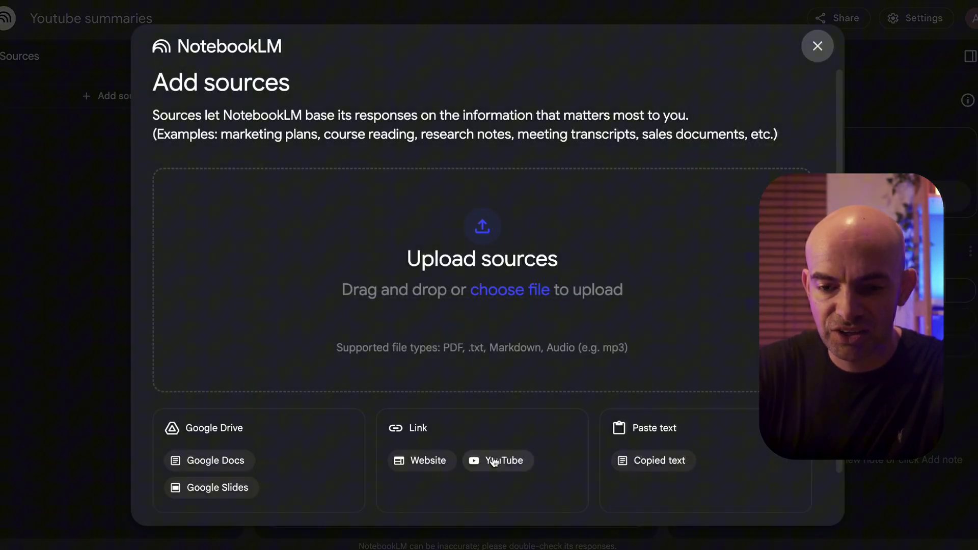
scroll(521, 322, down, 1)
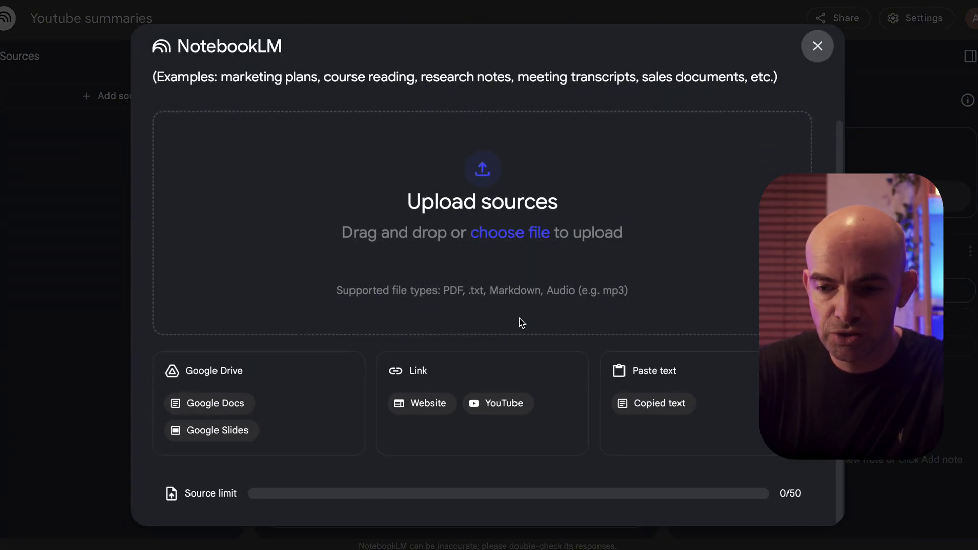
click(504, 403)
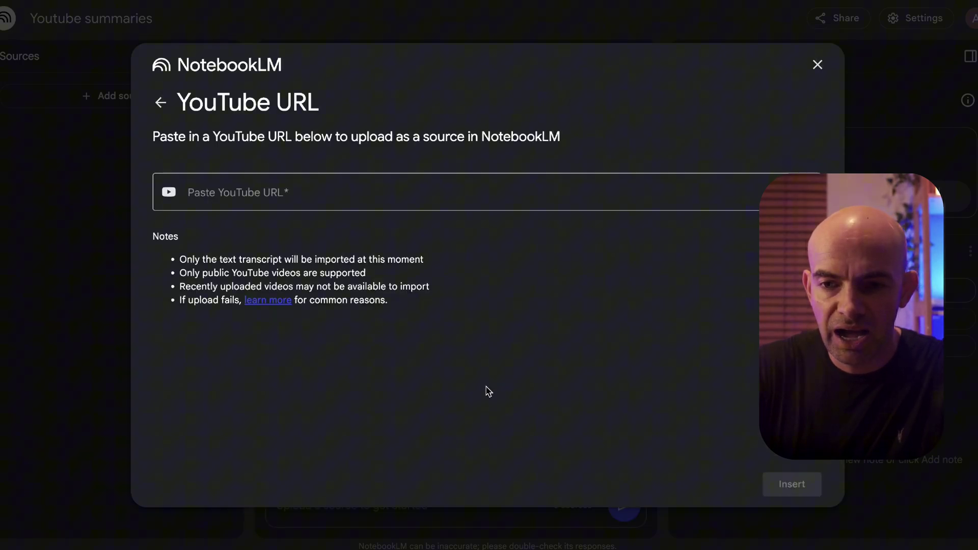
click(253, 199)
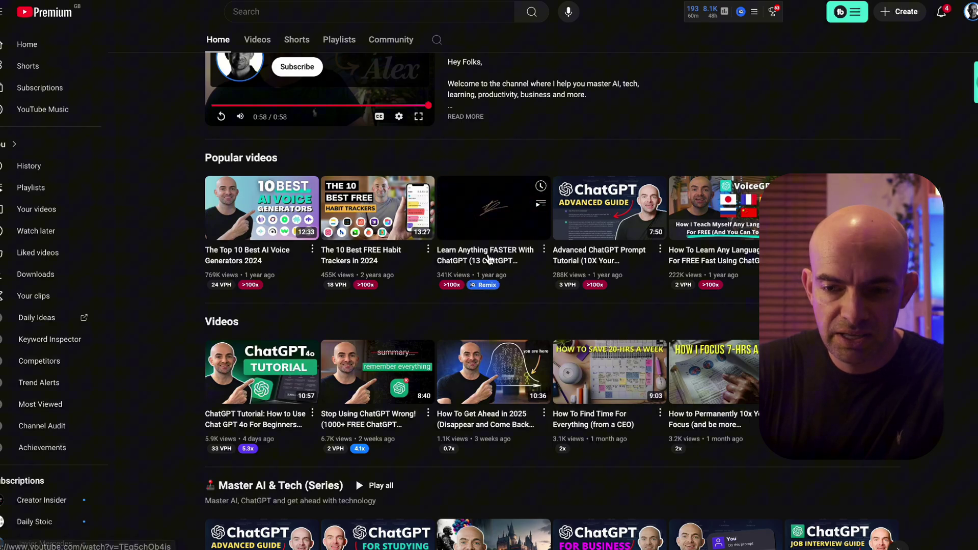
right_click(493, 259)
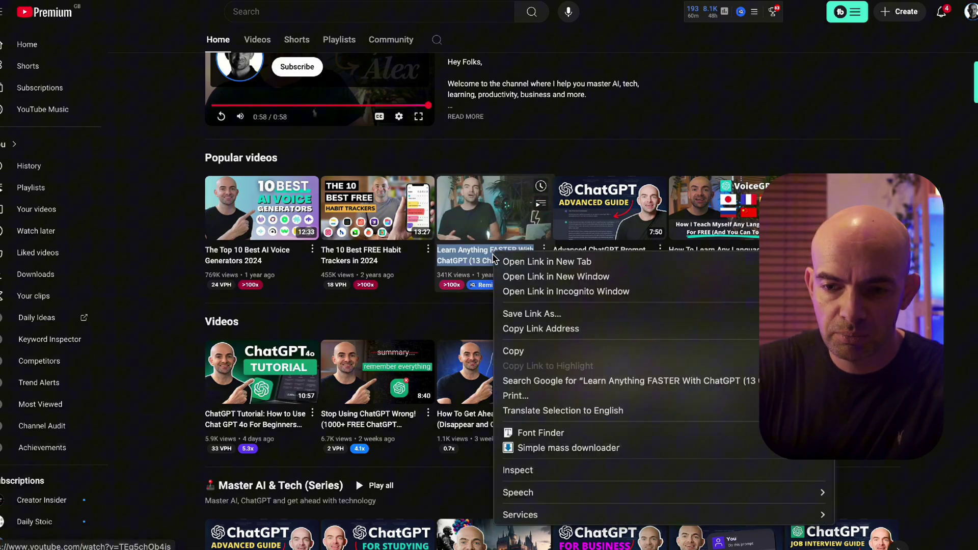
click(565, 329)
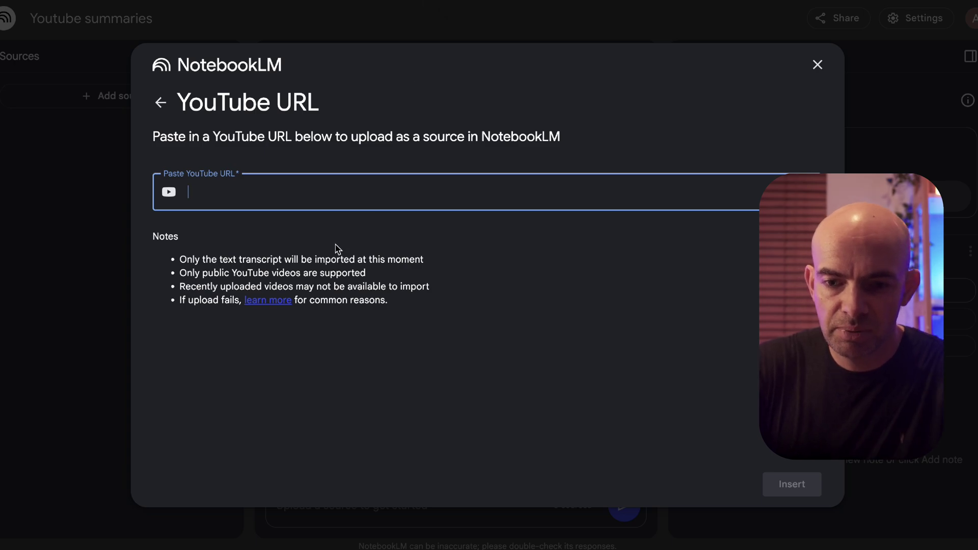
Paste the copied video link and insert it as the notebook's first source, then start another source.
key(super+v)
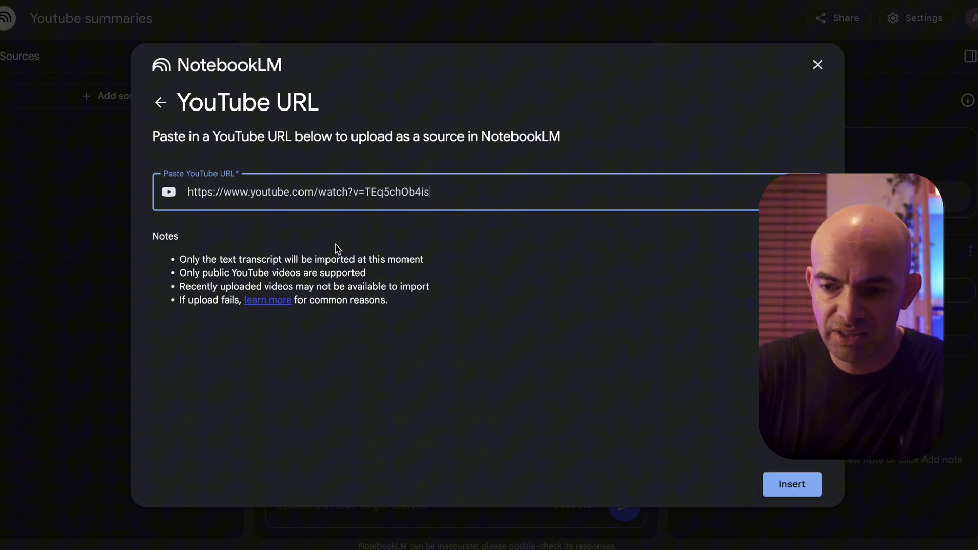
click(793, 483)
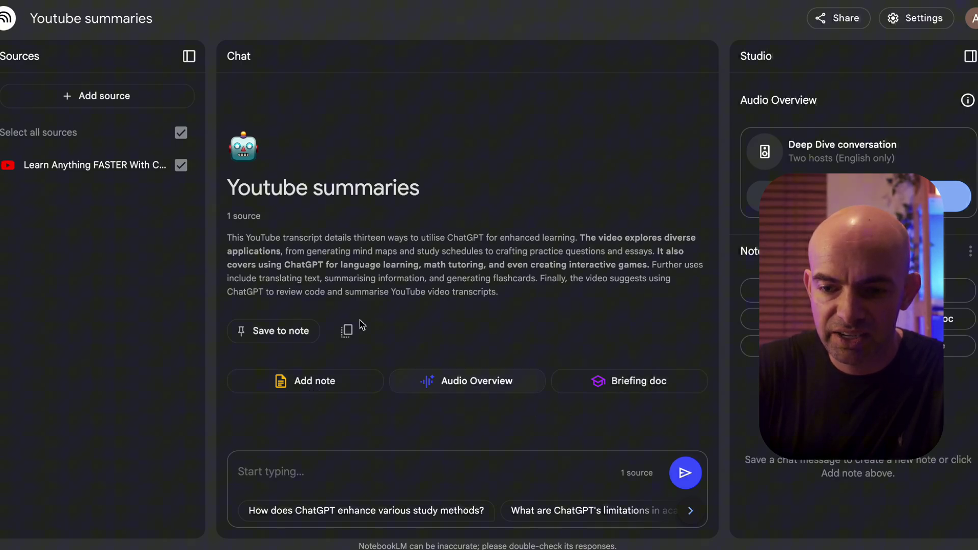
click(99, 102)
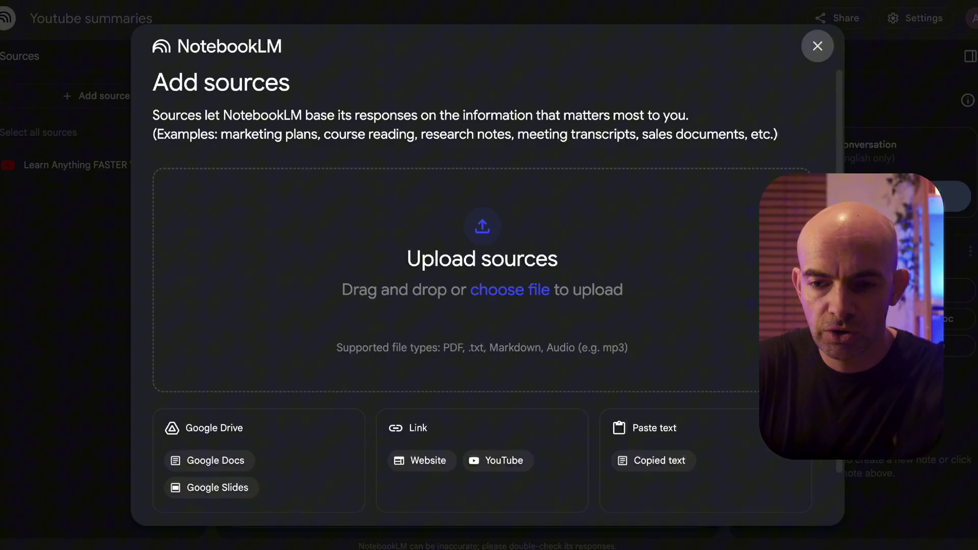
Add the '25 Incredible Use Cases for ChatGPT' blog URL as a Website source.
click(417, 465)
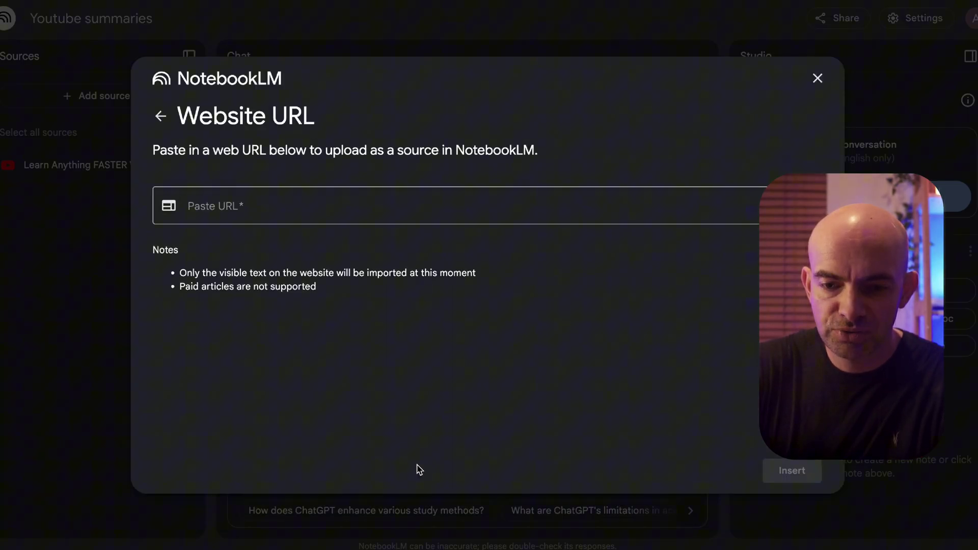
click(275, 212)
key(ctrl+v)
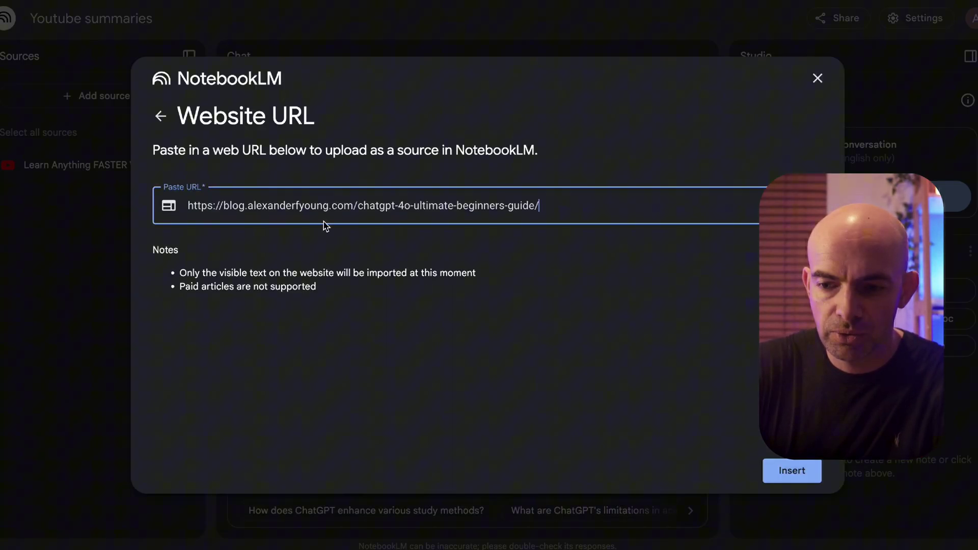
click(791, 471)
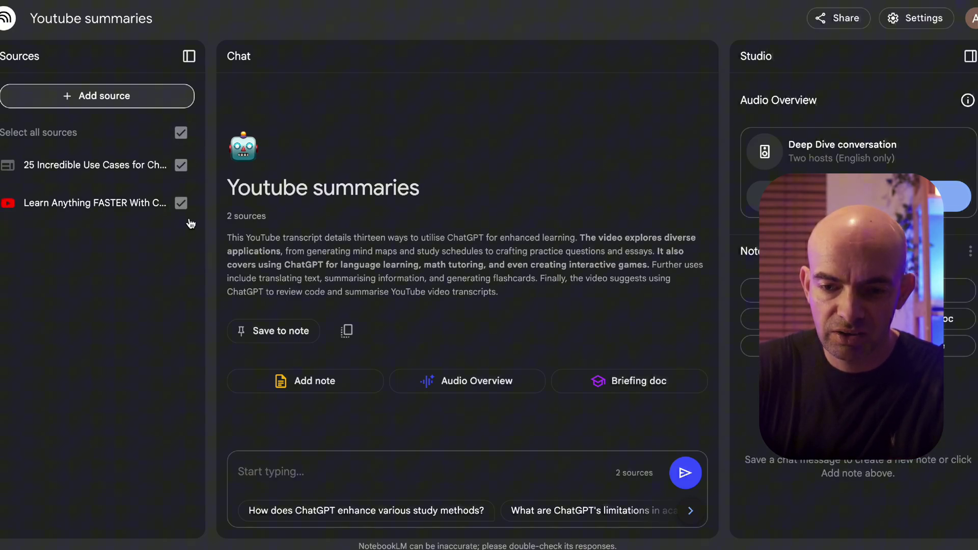
Ask 'How does ChatGPT enhance various study methods?' and read through the cited answer.
click(353, 512)
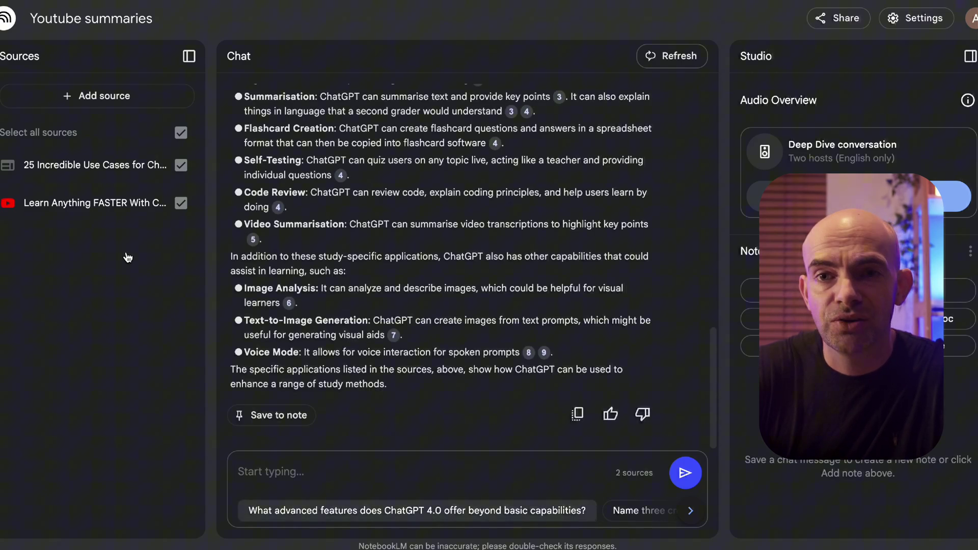
scroll(392, 277, up, 3)
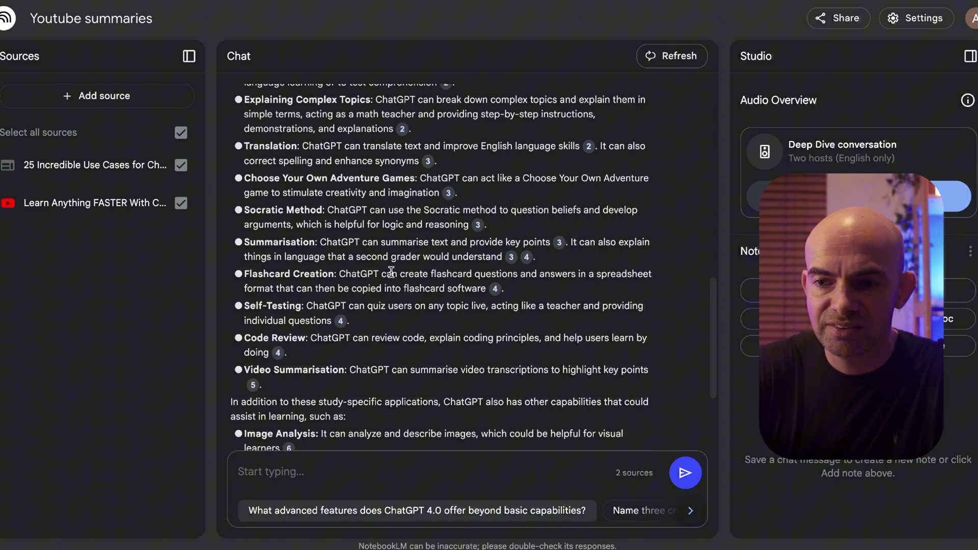
scroll(392, 270, up, 6)
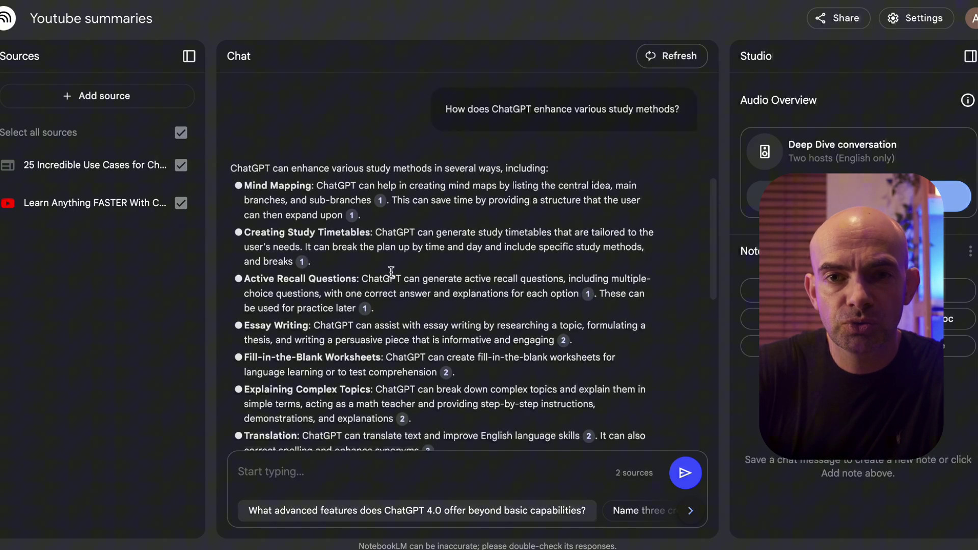
scroll(475, 239, up, 2)
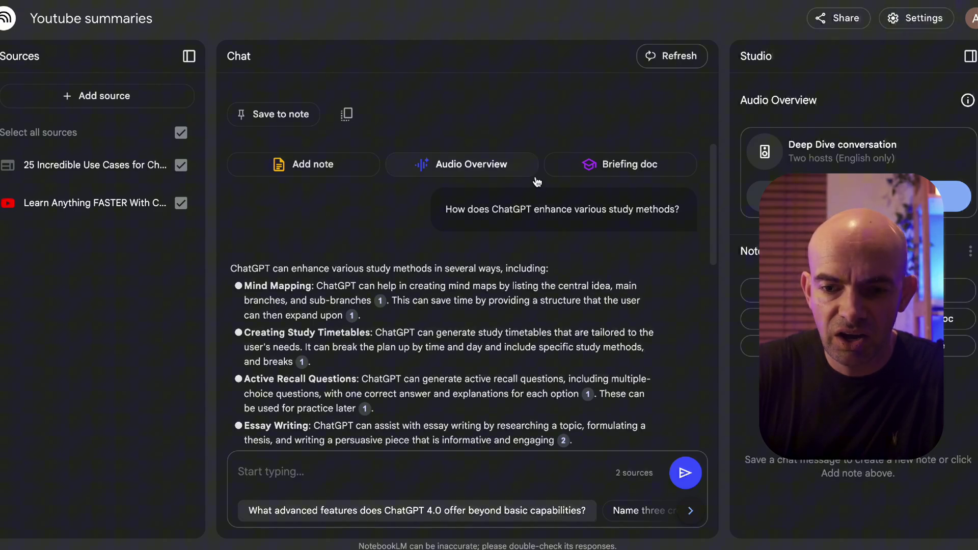
scroll(508, 329, down, 4)
scroll(509, 331, down, 6)
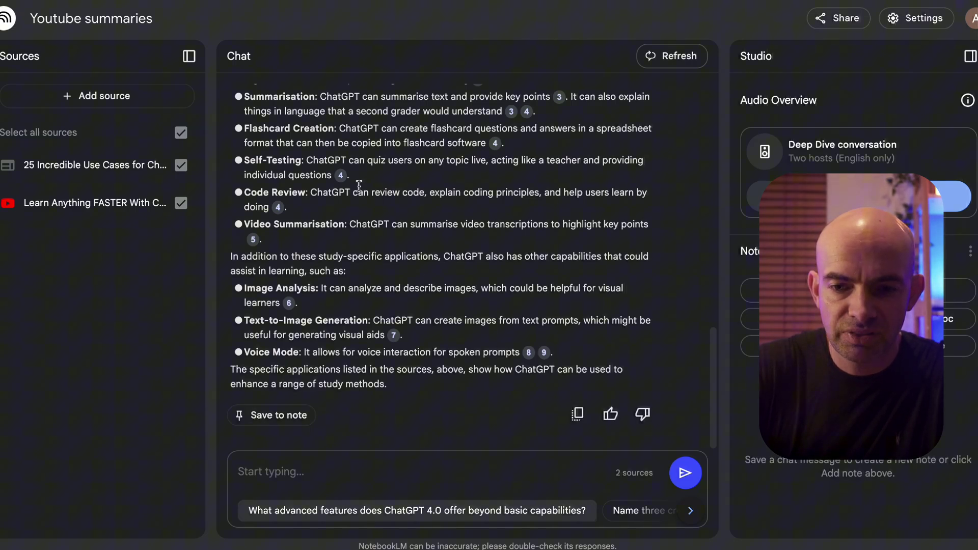
Open citation 4's passage in the YouTube video source and scroll through its transcript.
click(342, 177)
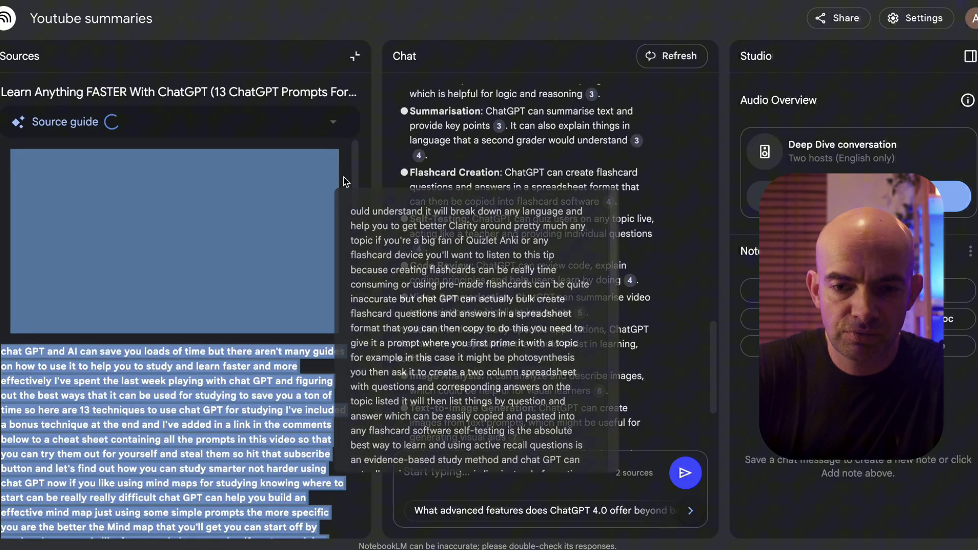
mouse_move(424, 162)
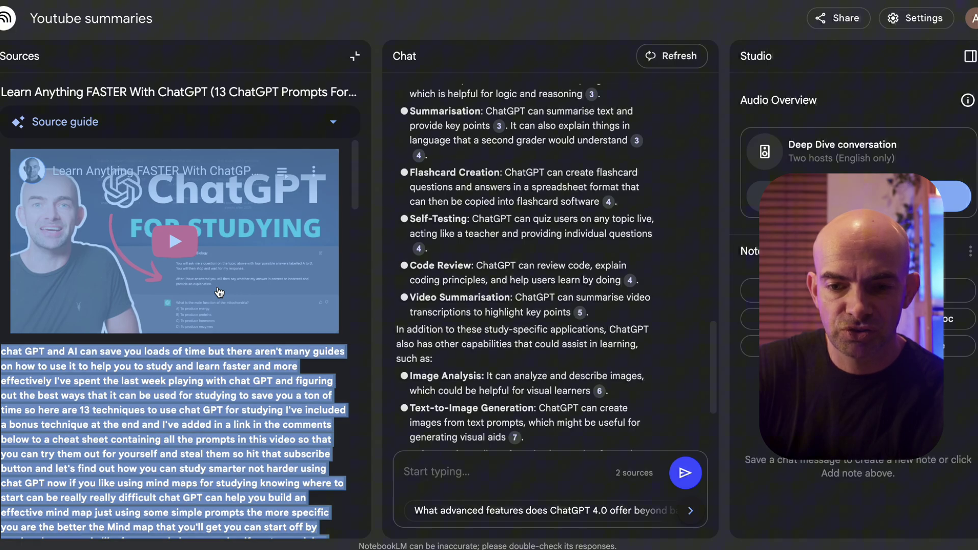
scroll(194, 306, down, 3)
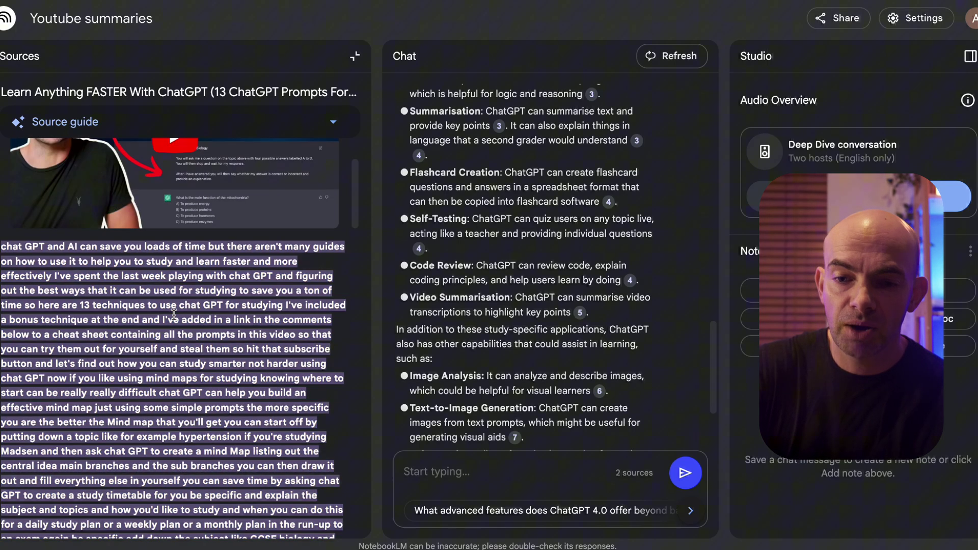
scroll(95, 281, down, 15)
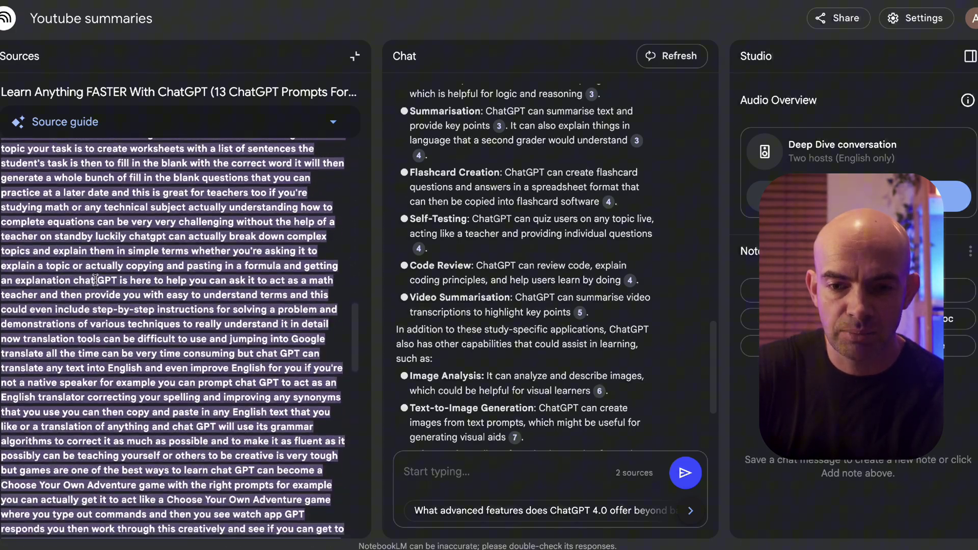
scroll(96, 280, down, 2)
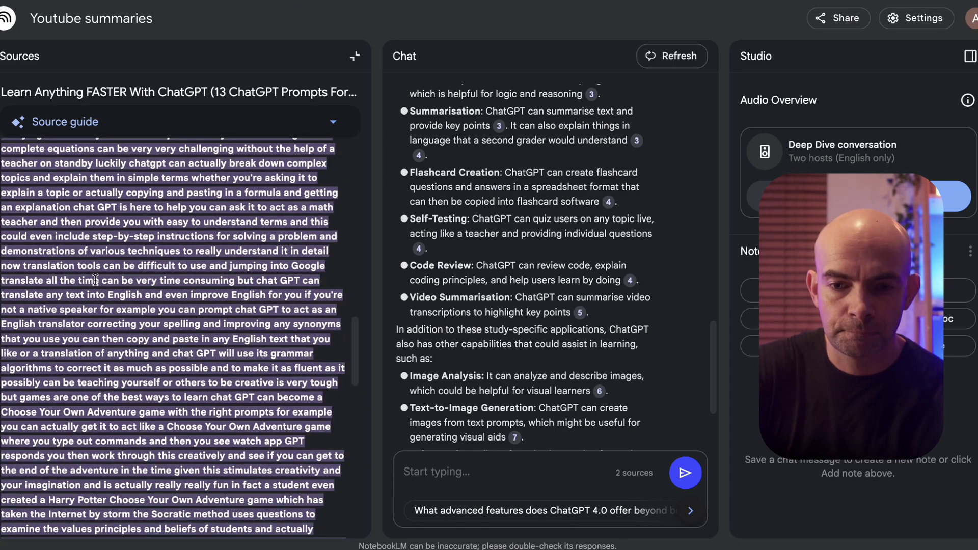
Expand the Source guide and send the 'Active recall' key topic to chat.
click(332, 123)
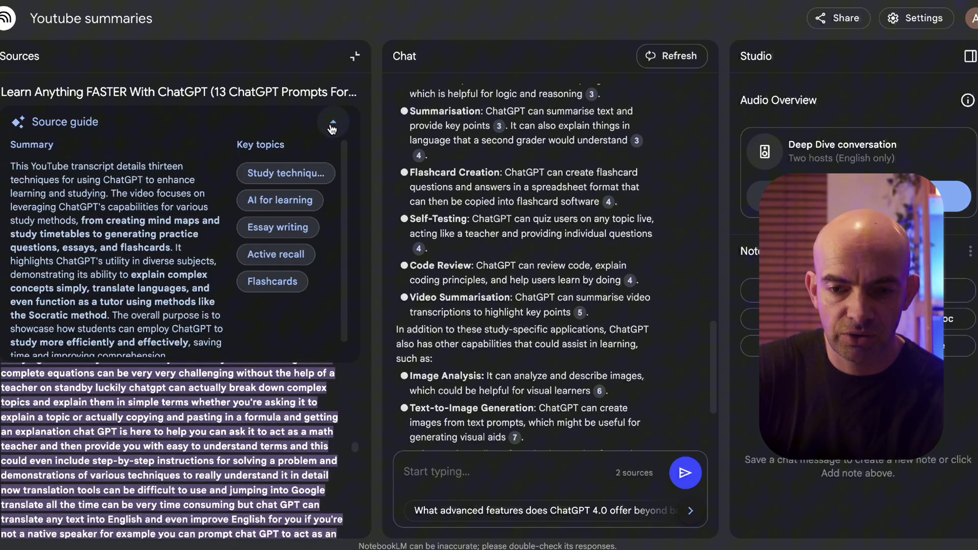
click(283, 257)
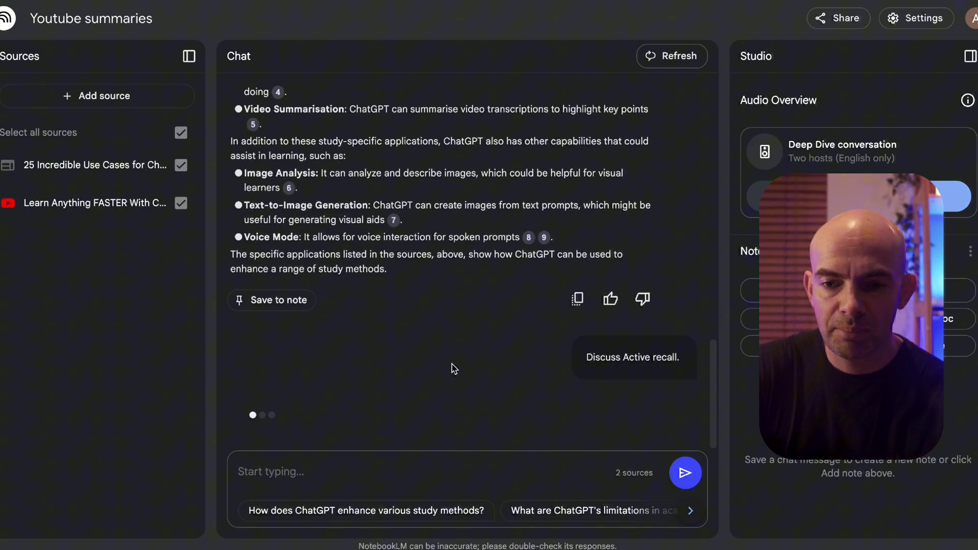
scroll(399, 369, up, 2)
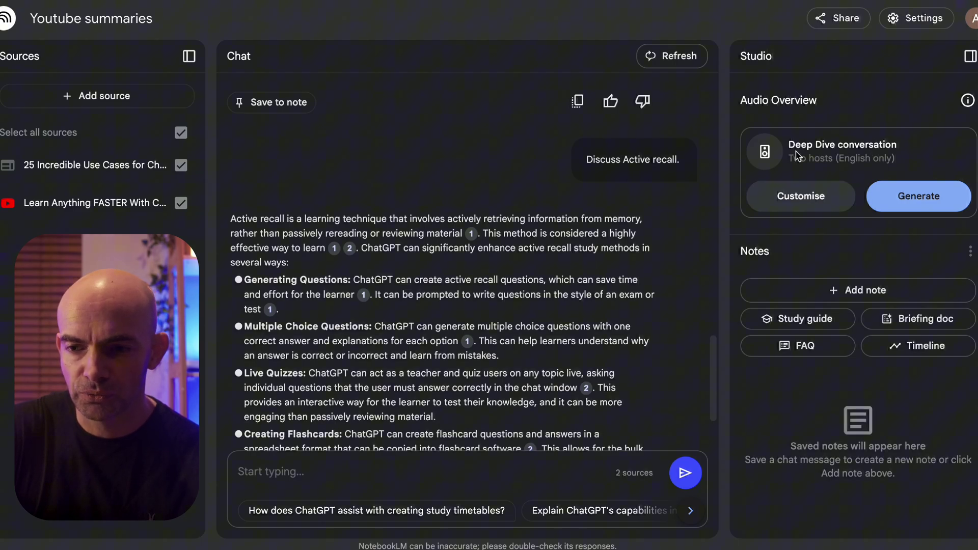
Generate the Deep Dive audio overview, leaving the Customise options unchanged.
click(811, 199)
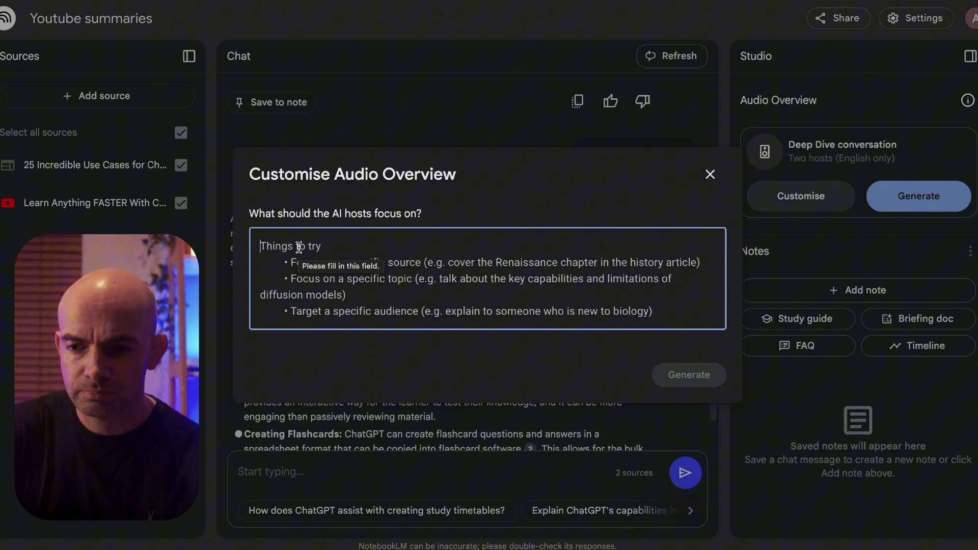
click(710, 174)
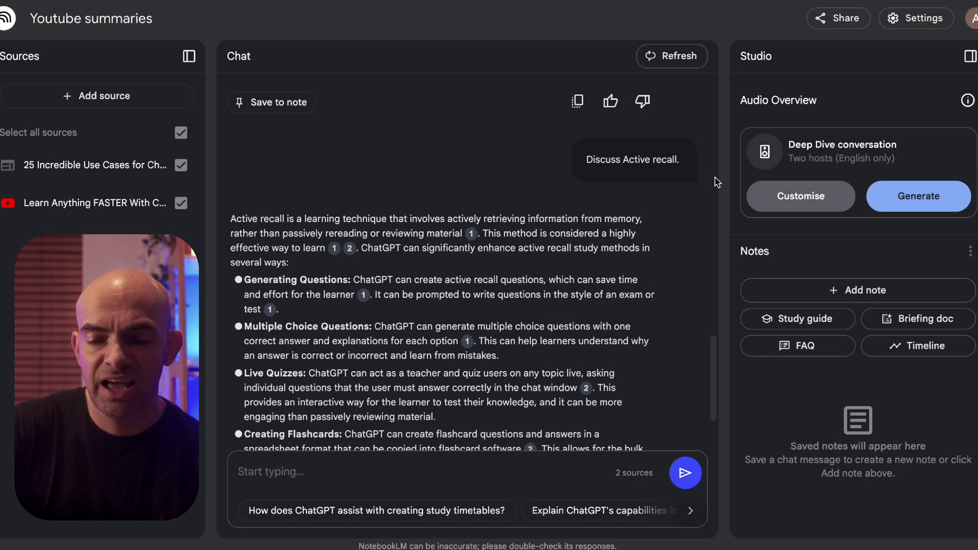
click(910, 206)
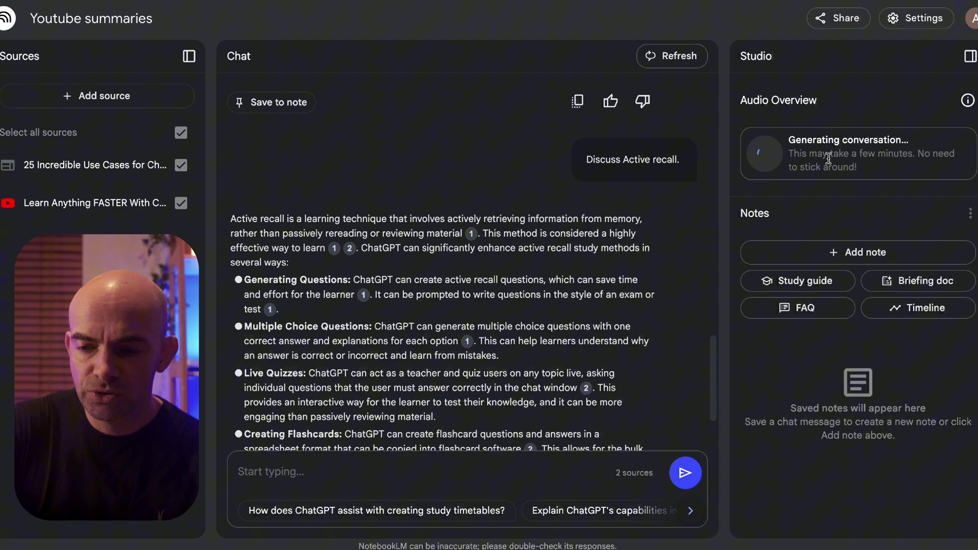
Create the FAQ note 'ChatGPT: A Comprehensive Guide' and scroll through its questions.
click(805, 310)
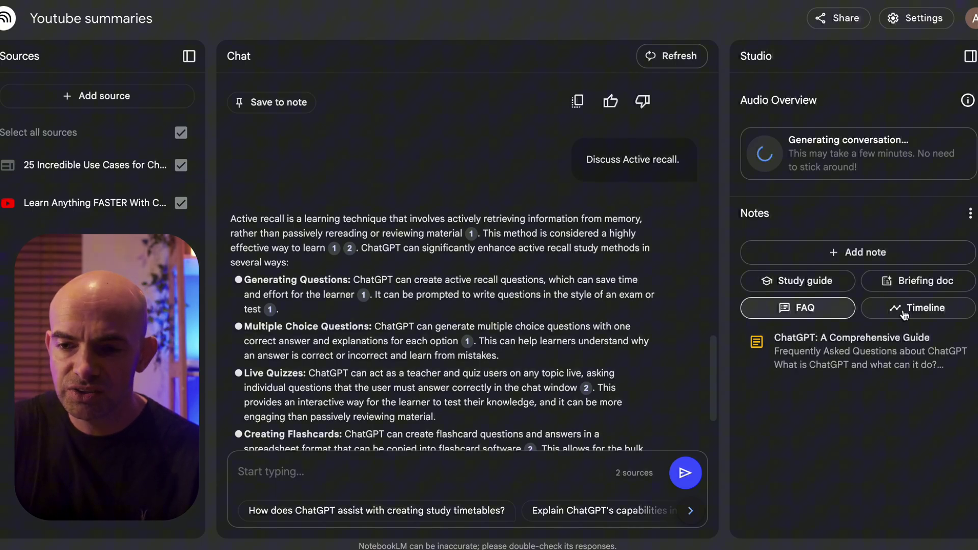
click(869, 371)
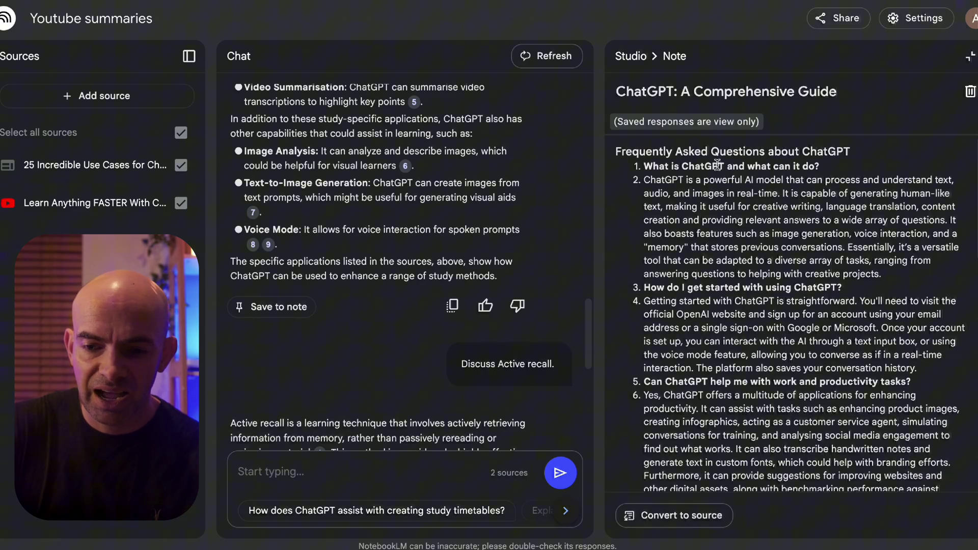
scroll(870, 188, down, 7)
scroll(869, 188, down, 3)
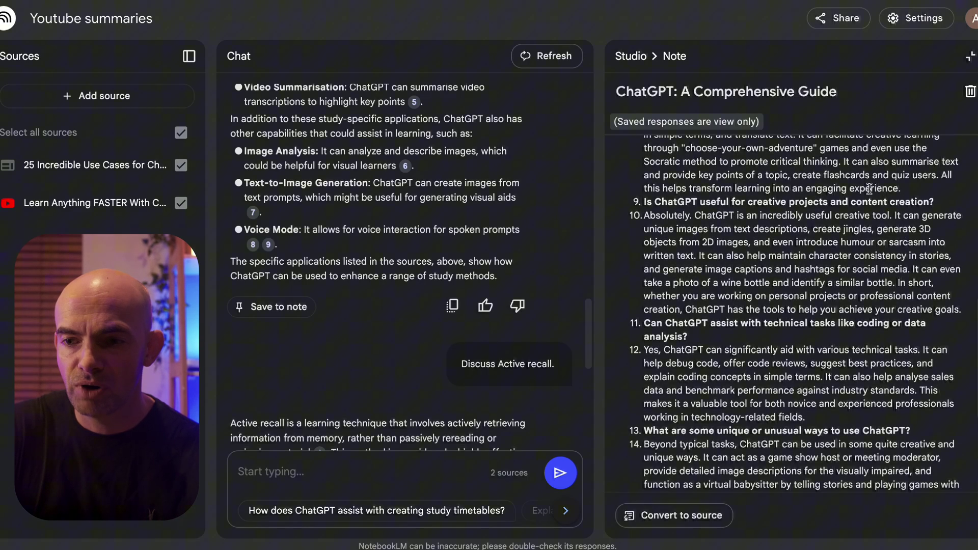
scroll(869, 189, up, 2)
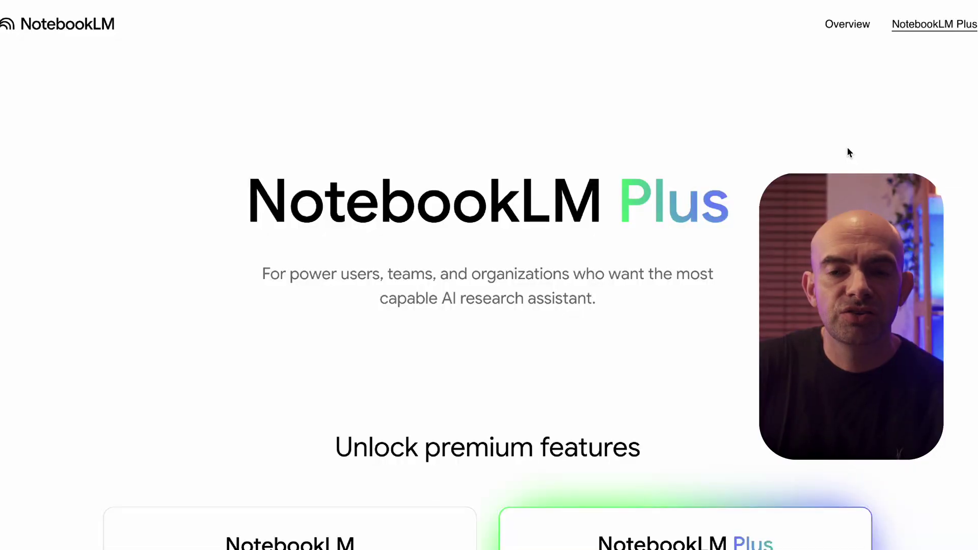
Browse the NotebookLM Plus features and follow the upgrade FAQ's Google Workspace link to its plans page.
scroll(847, 152, down, 7)
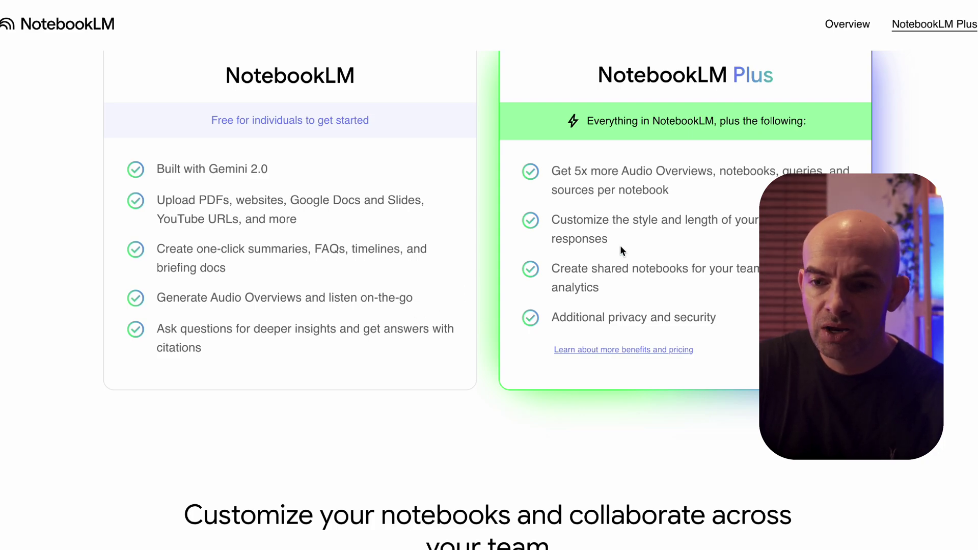
scroll(620, 248, up, 1)
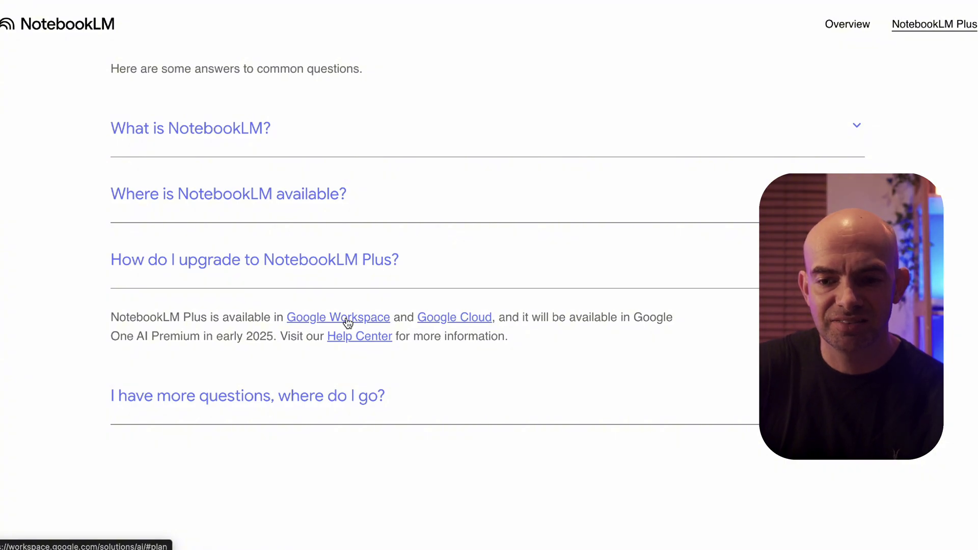
click(348, 321)
scroll(429, 245, down, 2)
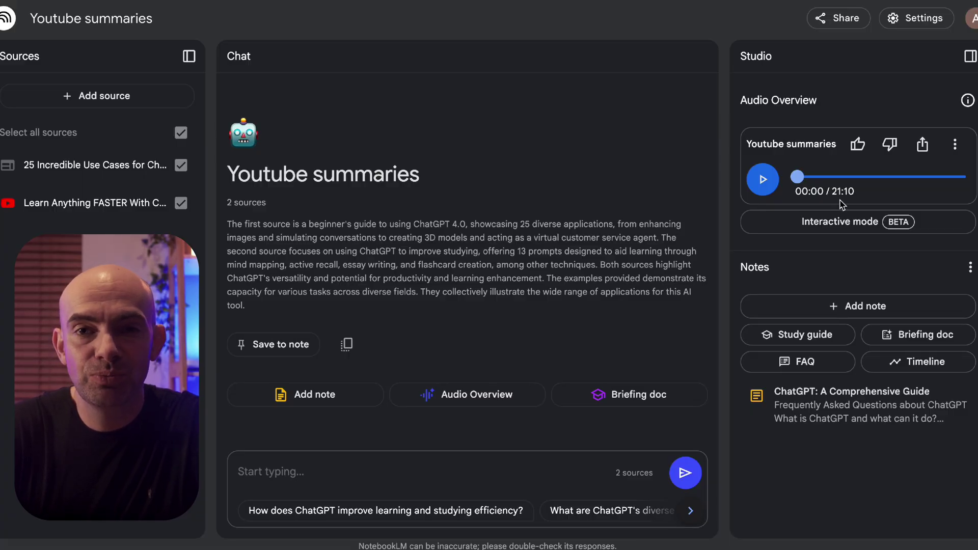
click(955, 148)
mouse_move(925, 181)
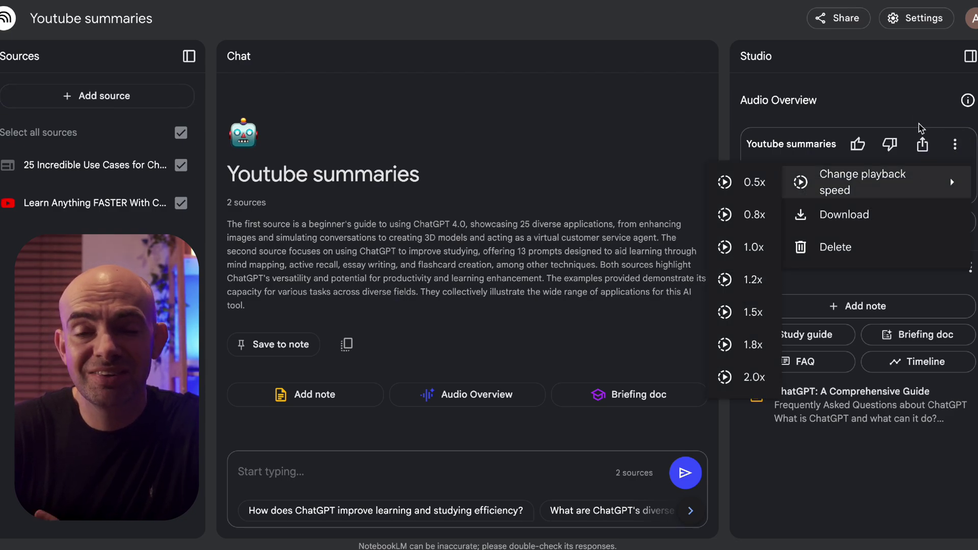
click(950, 178)
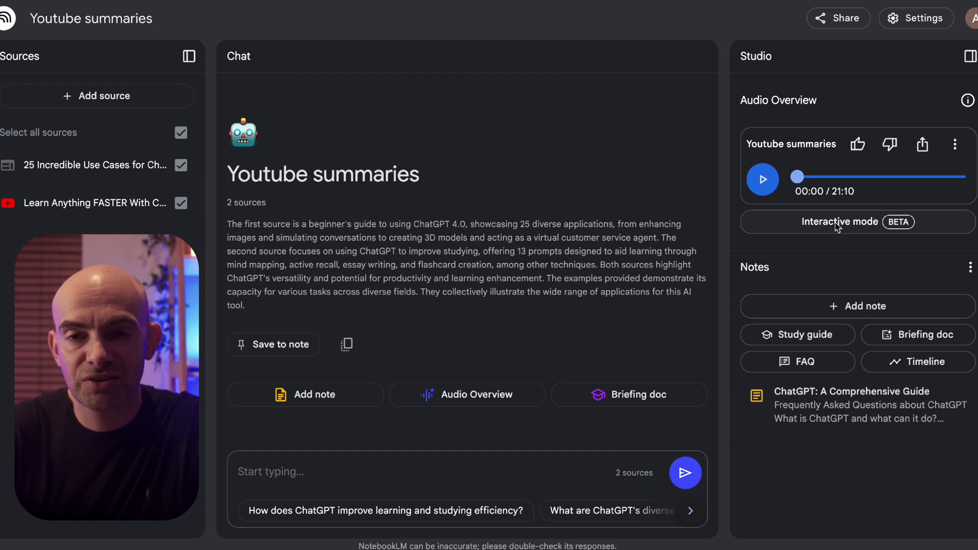
Play the 21:10 Youtube summaries audio overview through its first 40 seconds.
click(763, 180)
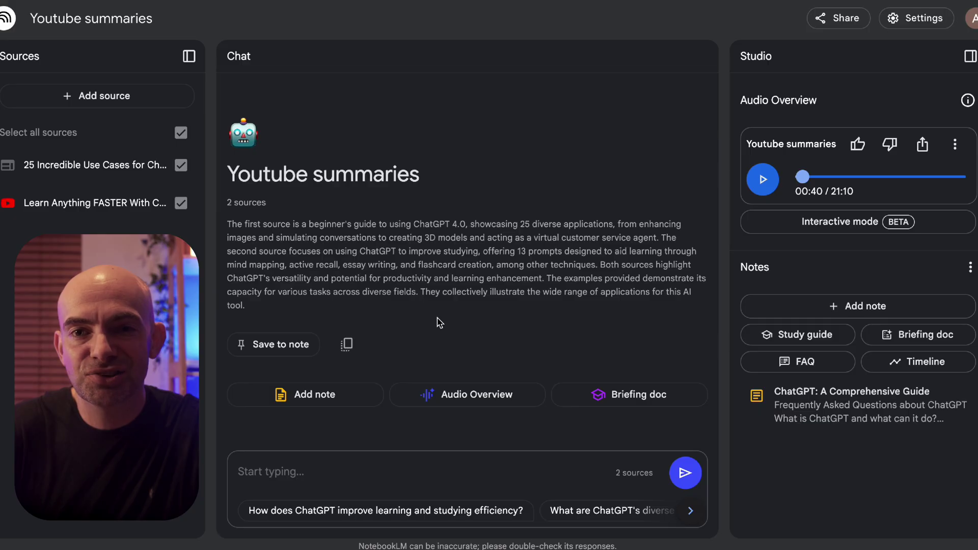
Put the audio overview in Interactive mode (BETA), start playback, and request to join the hosts.
click(898, 224)
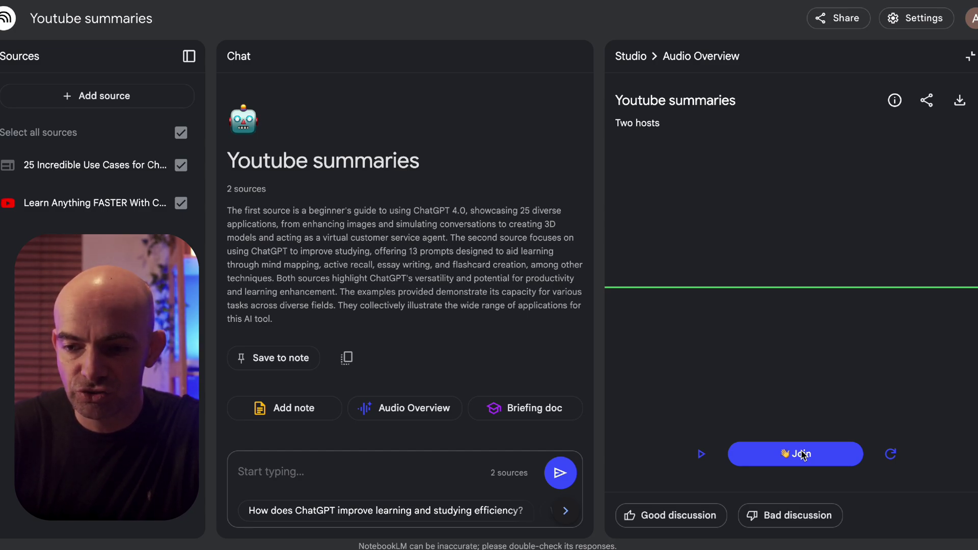
click(701, 453)
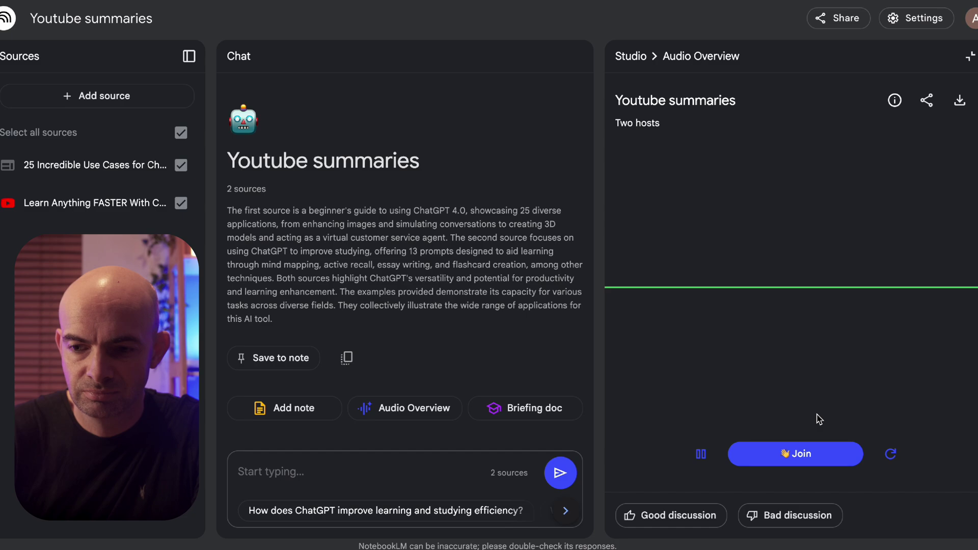
click(796, 456)
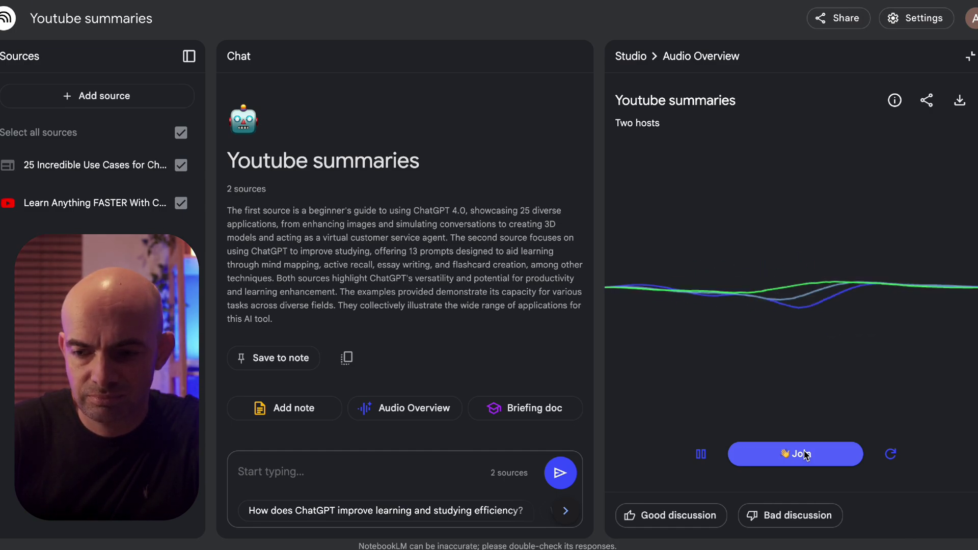
Join the hosts' conversation in the interactive Youtube summaries audio overview.
click(805, 454)
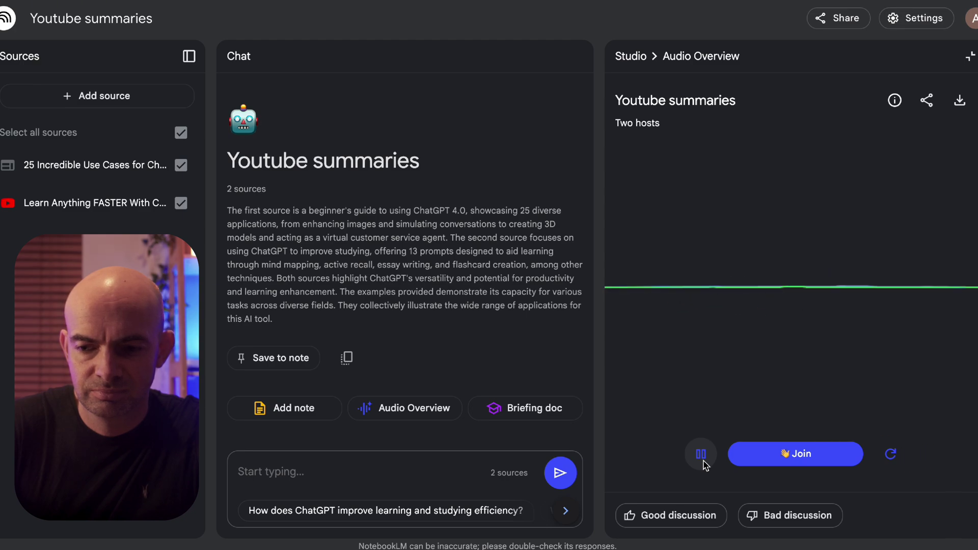
Pause the hosts' conversation in the interactive Youtube summaries audio overview.
click(701, 453)
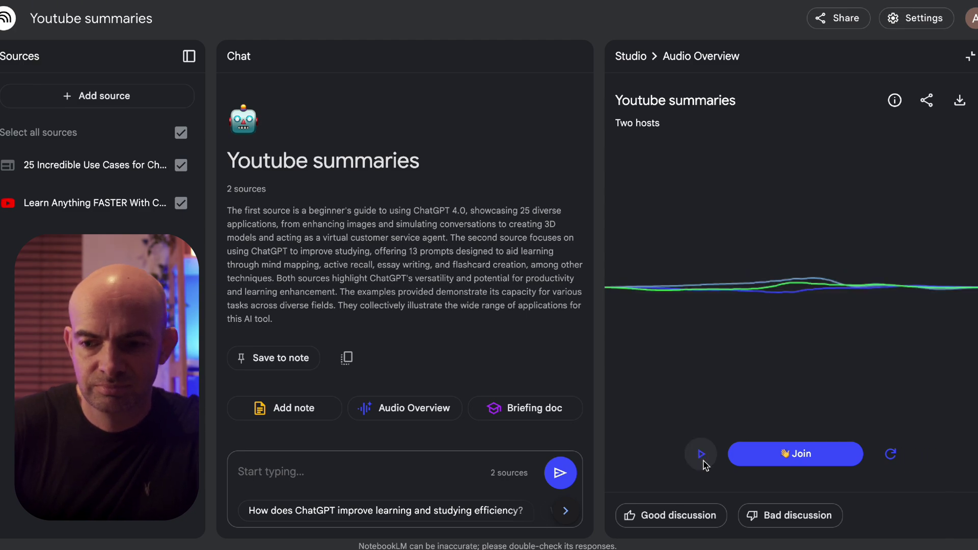